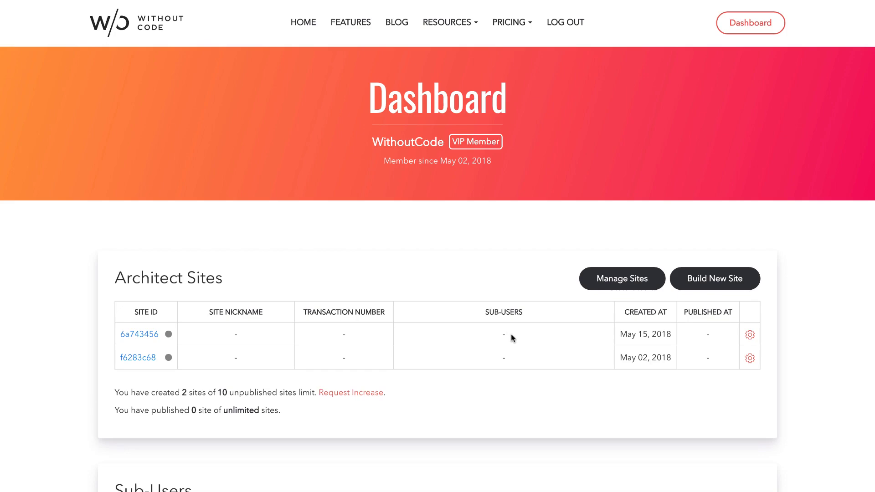
Scroll the dashboard down to review the empty Sub-Users section, then back up
{"action": "scroll", "coordinate": [747, 316], "scroll_direction": "down", "scroll_amount": 4}
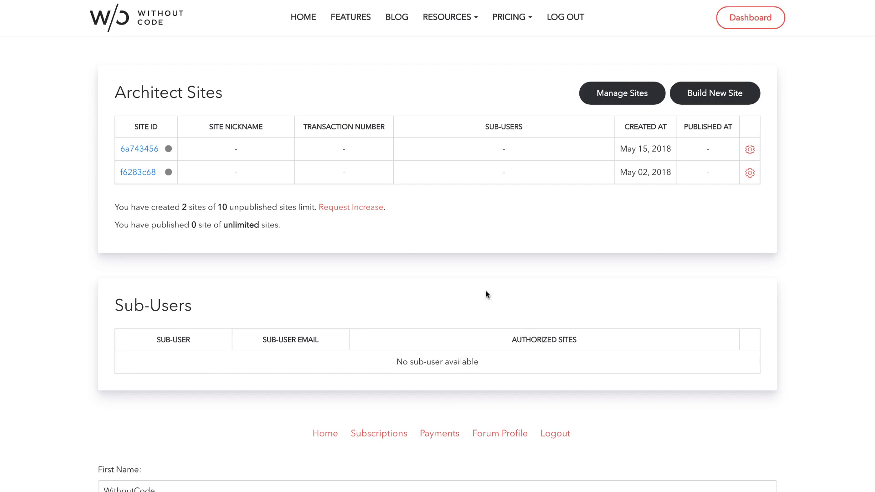
{"action": "scroll", "coordinate": [486, 294], "scroll_direction": "up", "scroll_amount": 4}
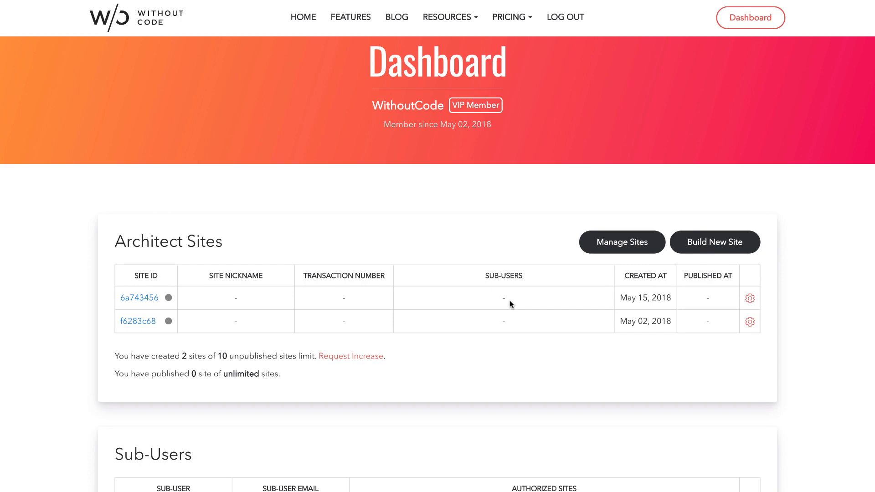
Add a sub-user to site 6a743456 with the sub-user's username and e-mail address
{"action": "left_click", "coordinate": [751, 300]}
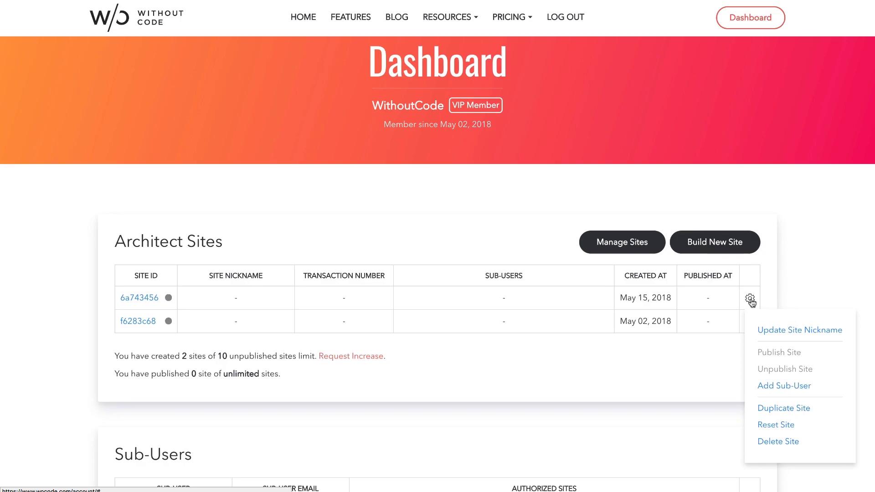
{"action": "left_click", "coordinate": [795, 386]}
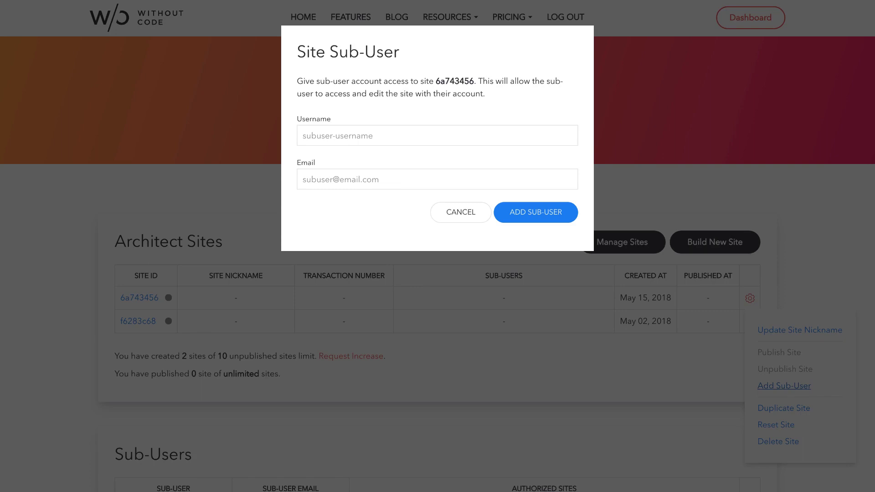
{"action": "left_click", "coordinate": [354, 136]}
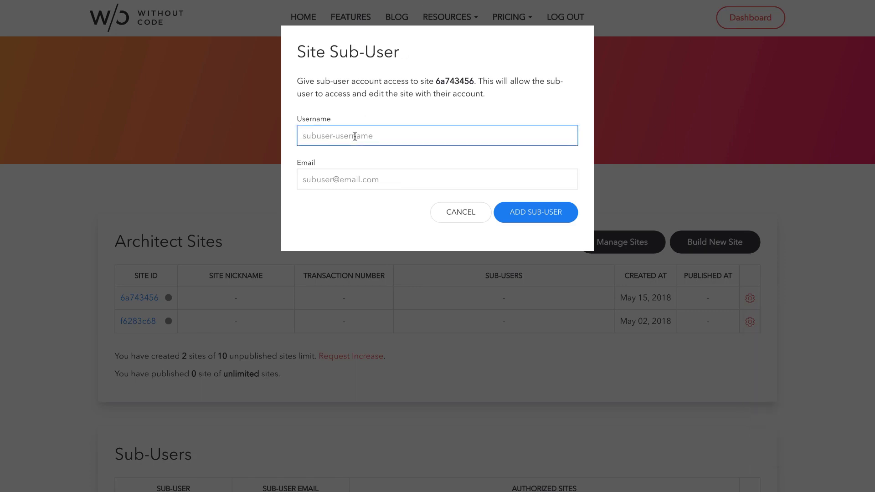
{"action": "type", "text": "stevemusethemes"}
{"action": "key", "text": "Tab"}
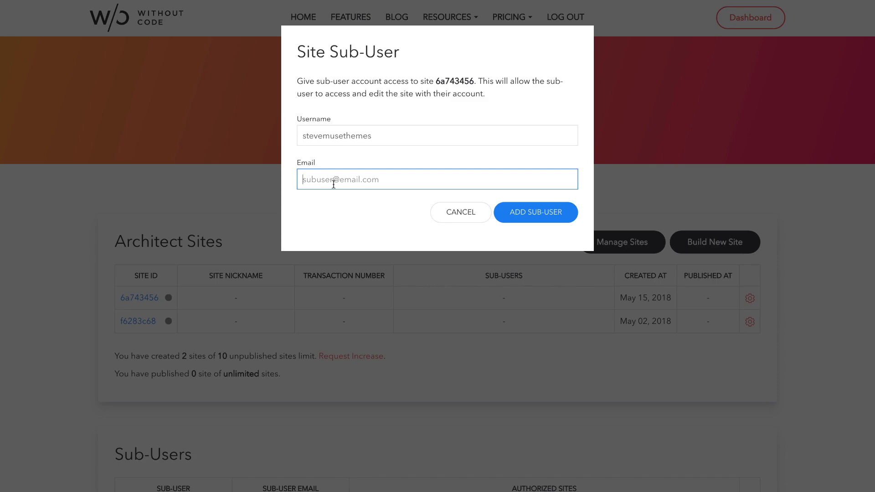
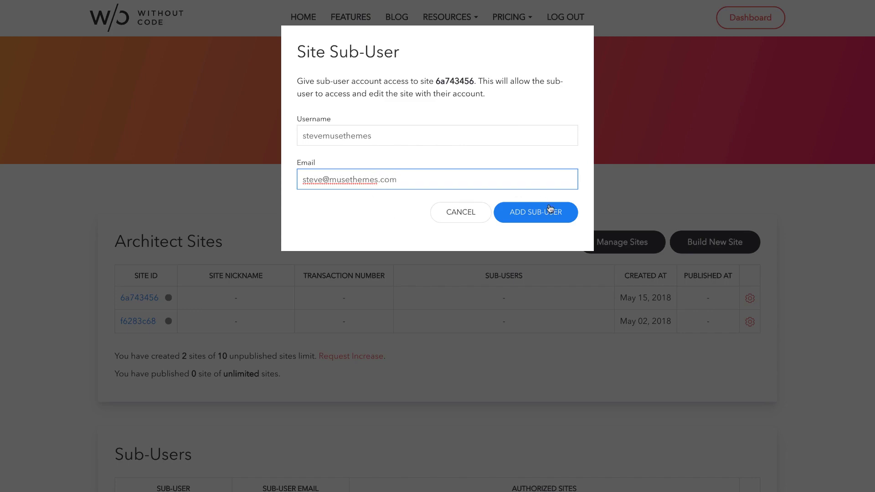
{"action": "left_click", "coordinate": [543, 213]}
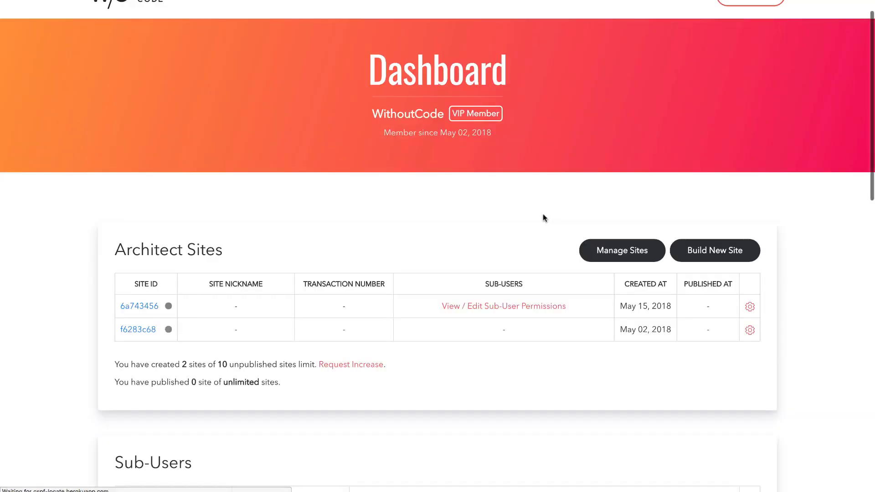
Send the new sub-user the access link e-mail from the Sub-Users section
{"action": "scroll", "coordinate": [543, 214], "scroll_direction": "down", "scroll_amount": 5}
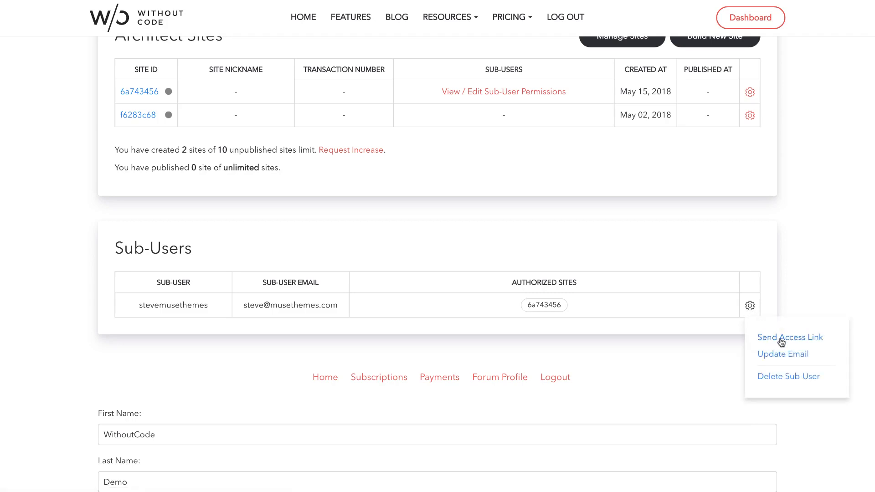
{"action": "left_click", "coordinate": [781, 339]}
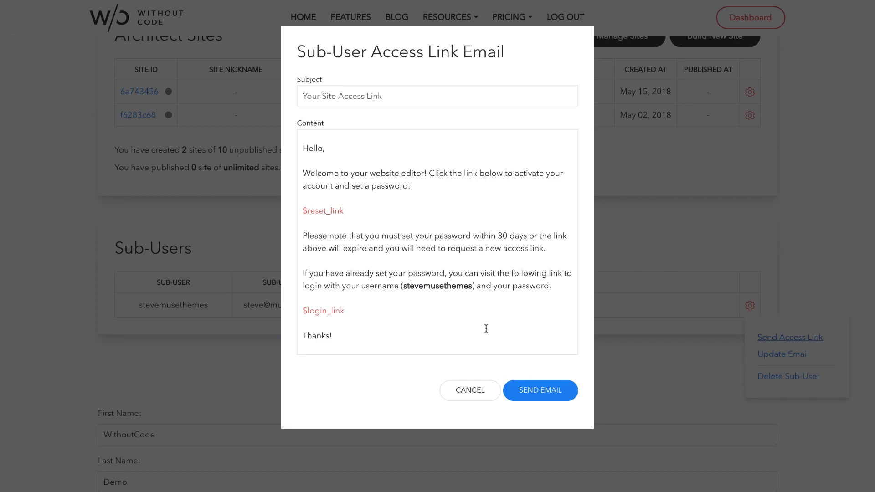
{"action": "left_click", "coordinate": [542, 391]}
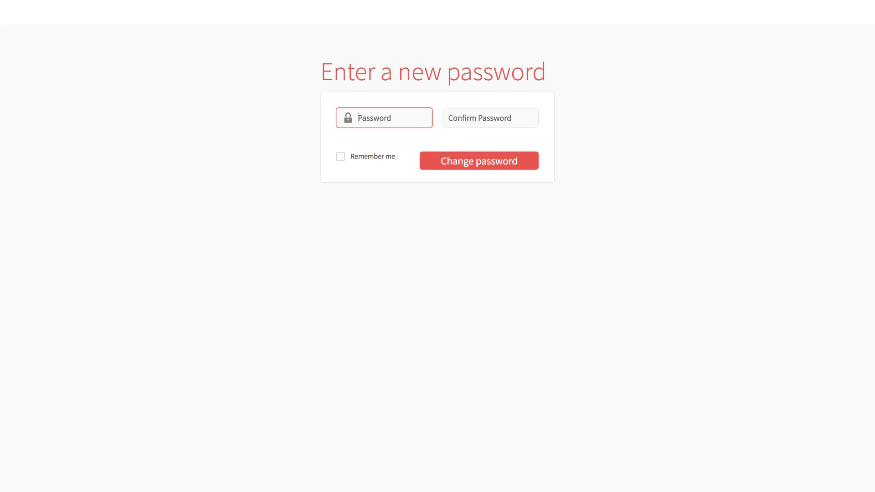
Set and confirm the sub-user's new password, declining the browser's offer to save it
{"action": "type", "text": "••••••••••"}
{"action": "key", "text": "Tab"}
{"action": "type", "text": "••••••••••"}
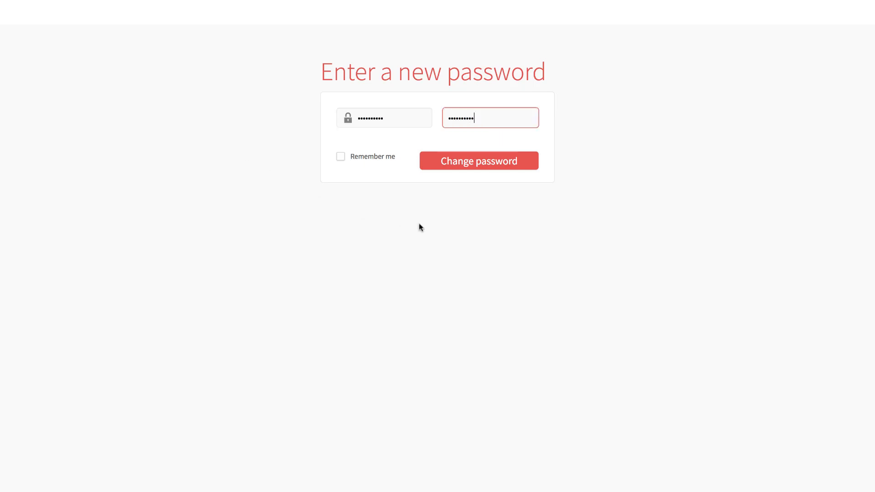
{"action": "left_click", "coordinate": [452, 166]}
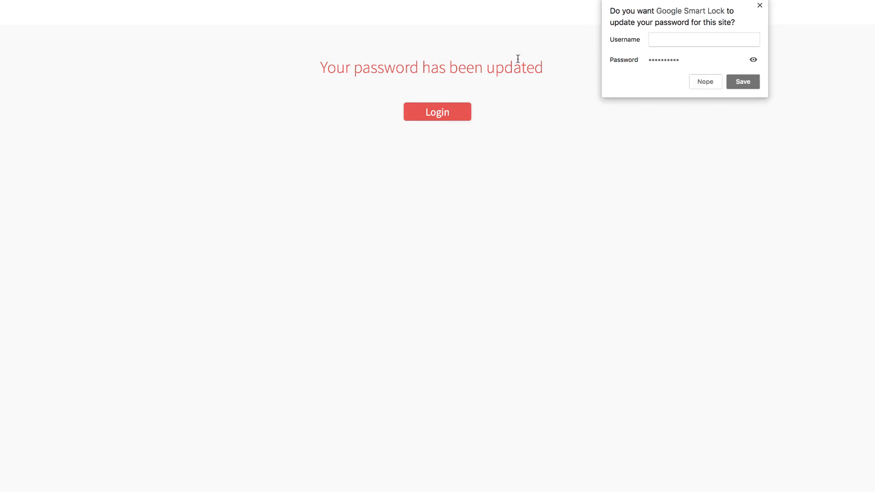
{"action": "left_click", "coordinate": [759, 6]}
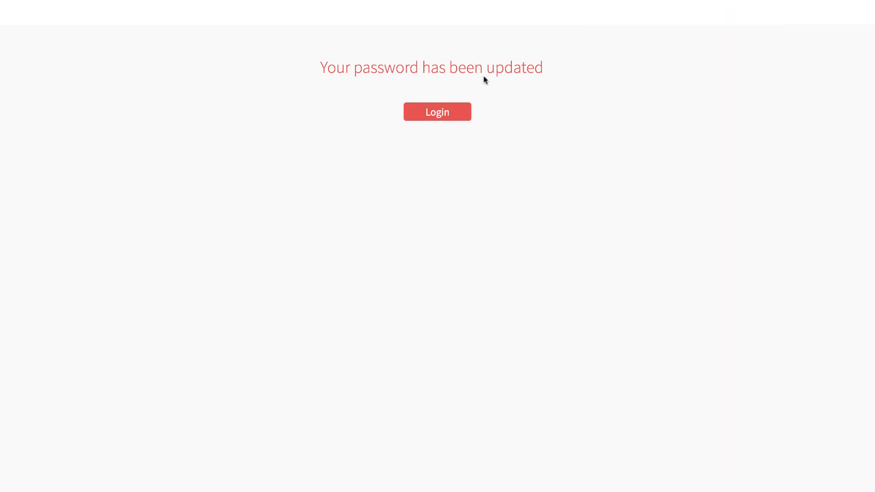
Log in to Sitemodify with the sub-user's username and new password
{"action": "left_click", "coordinate": [437, 113]}
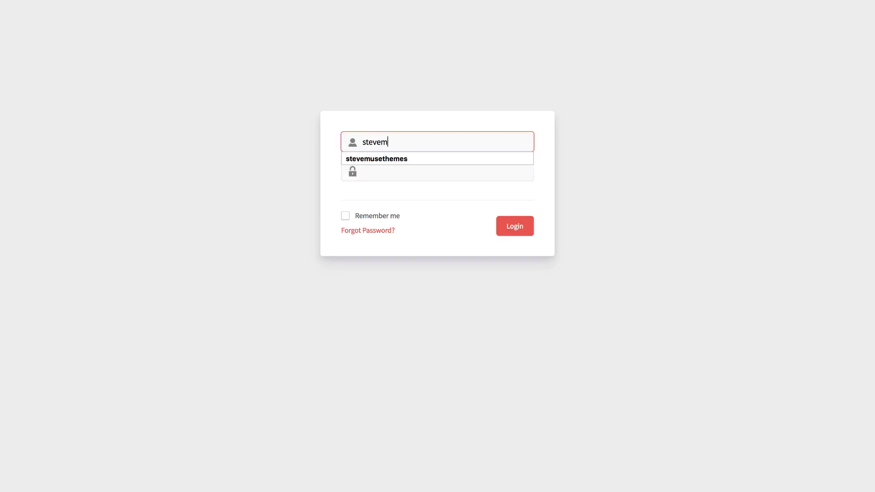
{"action": "type", "text": "usethemes"}
{"action": "key", "text": "Tab"}
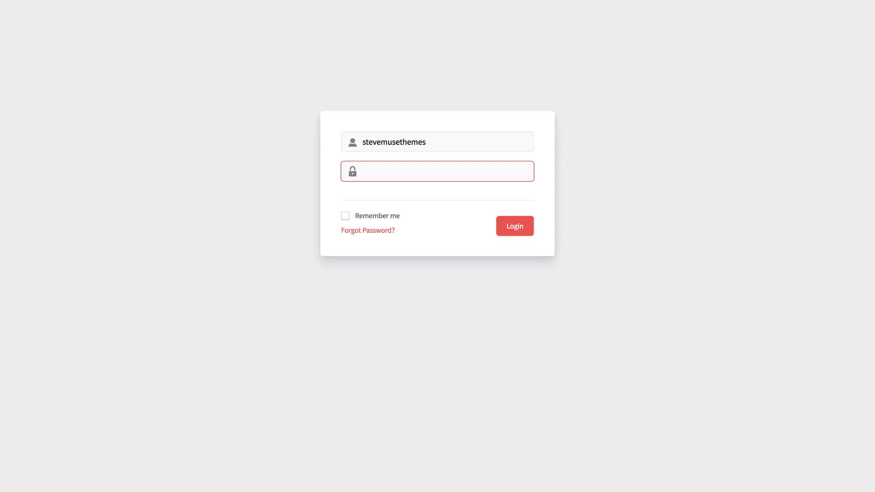
{"action": "type", "text": "••••••••••"}
{"action": "left_click", "coordinate": [507, 228]}
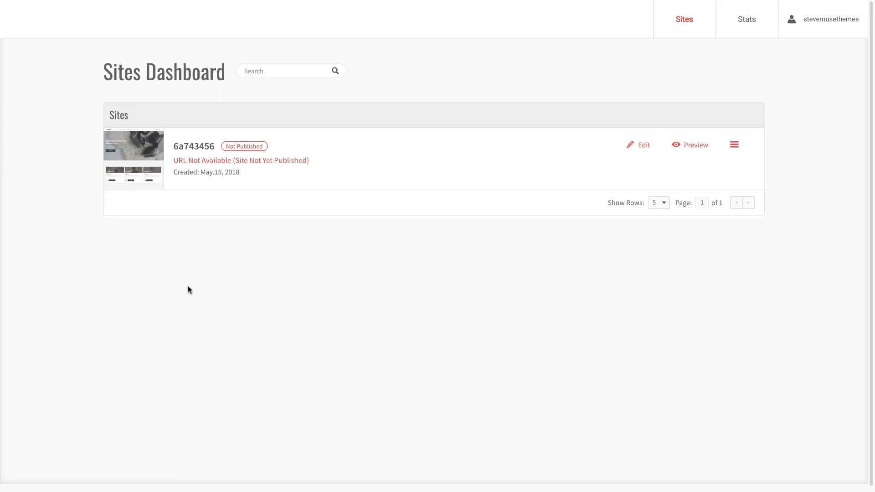
{"action": "left_click", "coordinate": [186, 151]}
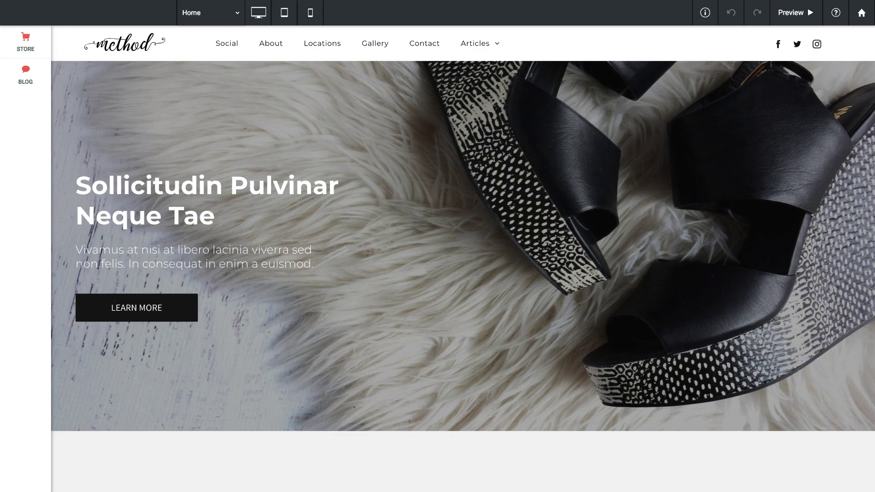
{"action": "scroll", "coordinate": [262, 144], "scroll_direction": "down", "scroll_amount": 1}
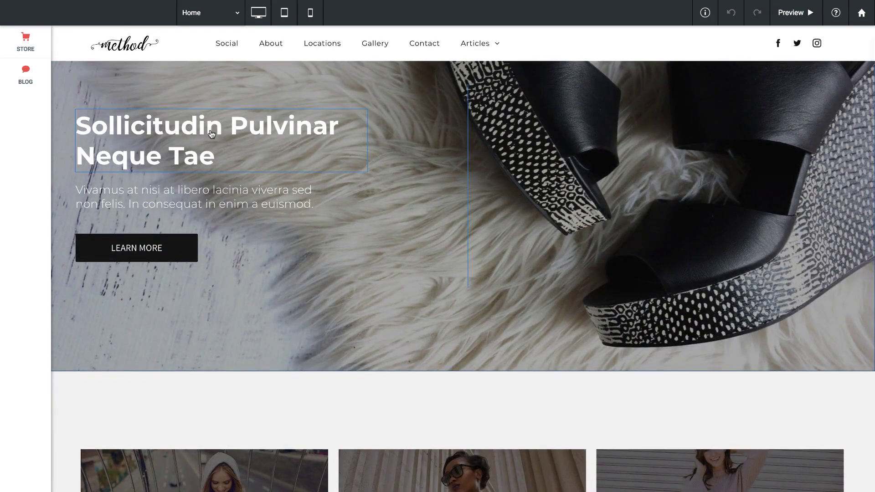
{"action": "left_click", "coordinate": [211, 133]}
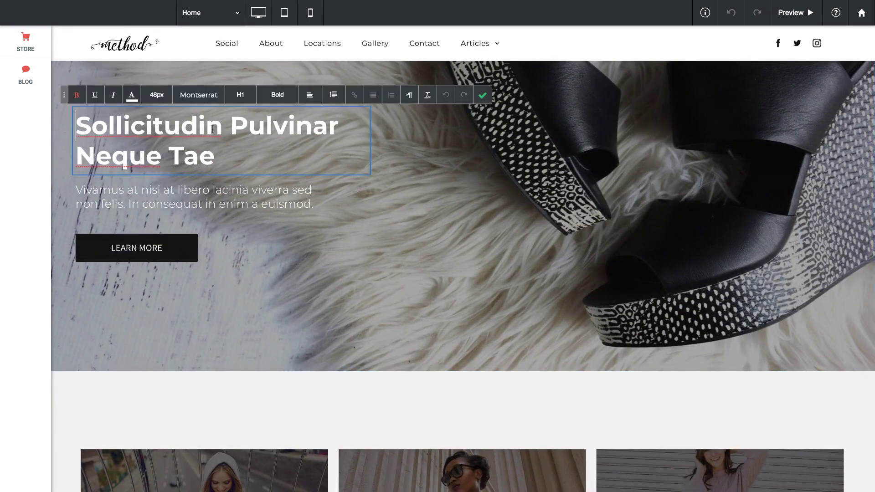
{"action": "left_click", "coordinate": [482, 96]}
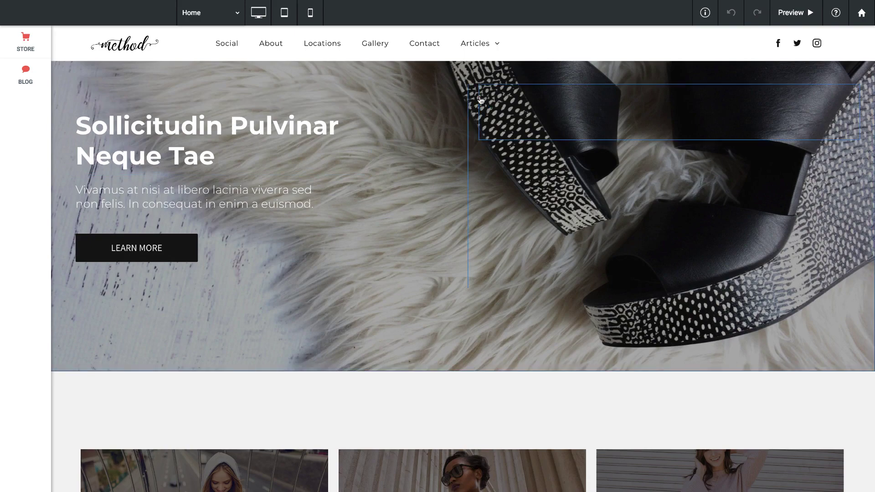
{"action": "scroll", "coordinate": [406, 146], "scroll_direction": "down", "scroll_amount": 20}
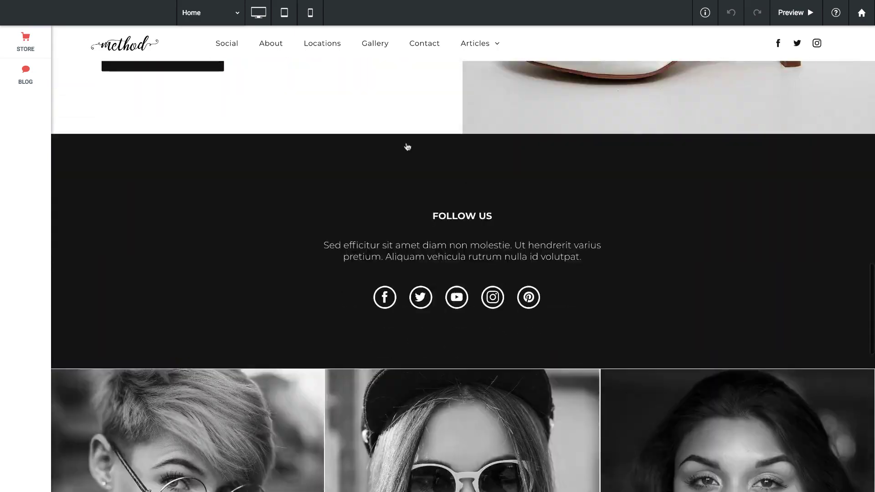
{"action": "scroll", "coordinate": [406, 147], "scroll_direction": "down", "scroll_amount": 4}
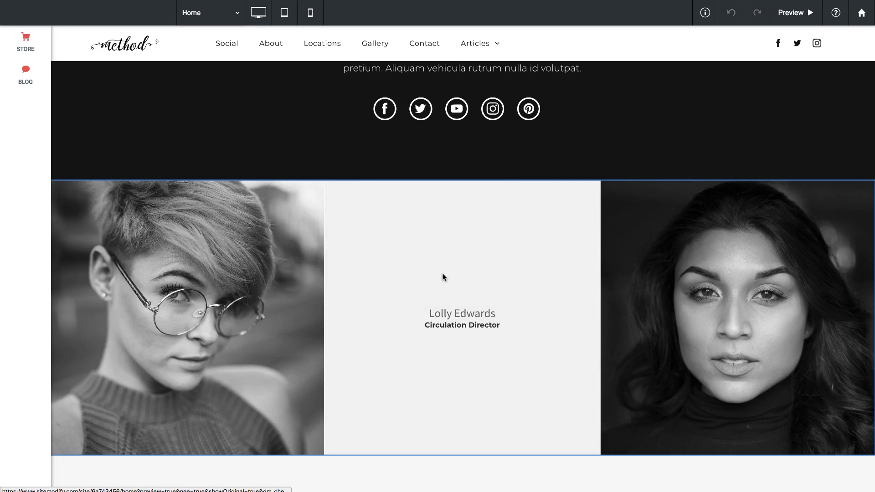
{"action": "left_click", "coordinate": [443, 275]}
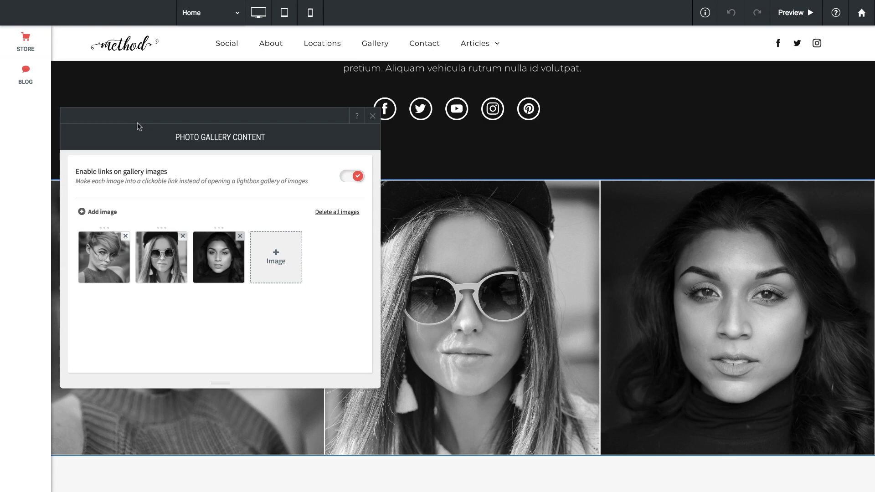
{"action": "left_click", "coordinate": [372, 115]}
{"action": "scroll", "coordinate": [469, 204], "scroll_direction": "down", "scroll_amount": 2}
{"action": "scroll", "coordinate": [470, 205], "scroll_direction": "down", "scroll_amount": 6}
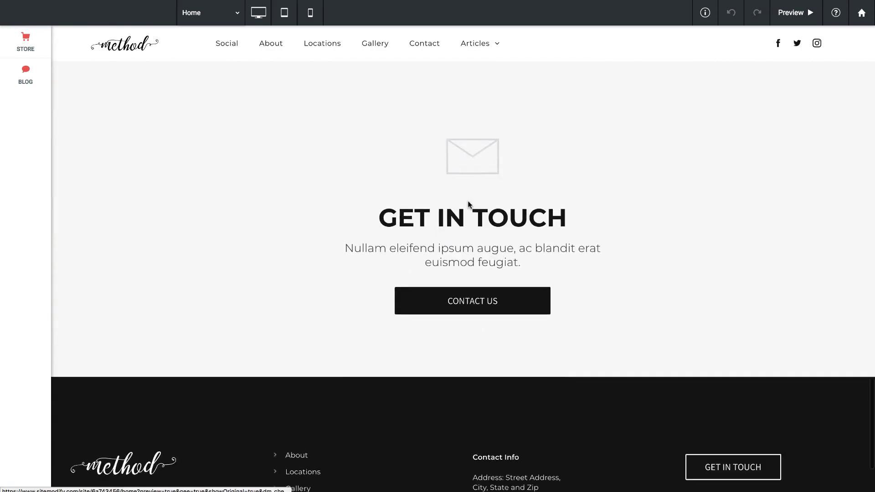
{"action": "scroll", "coordinate": [469, 204], "scroll_direction": "down", "scroll_amount": 2}
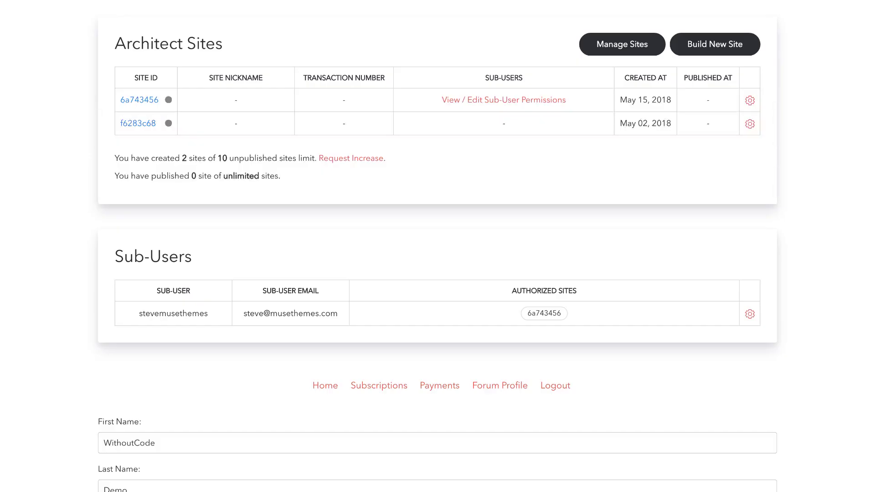
Open Update Permissions for the sub-user listed under site 6a743456
{"action": "scroll", "coordinate": [474, 205], "scroll_direction": "up", "scroll_amount": 2}
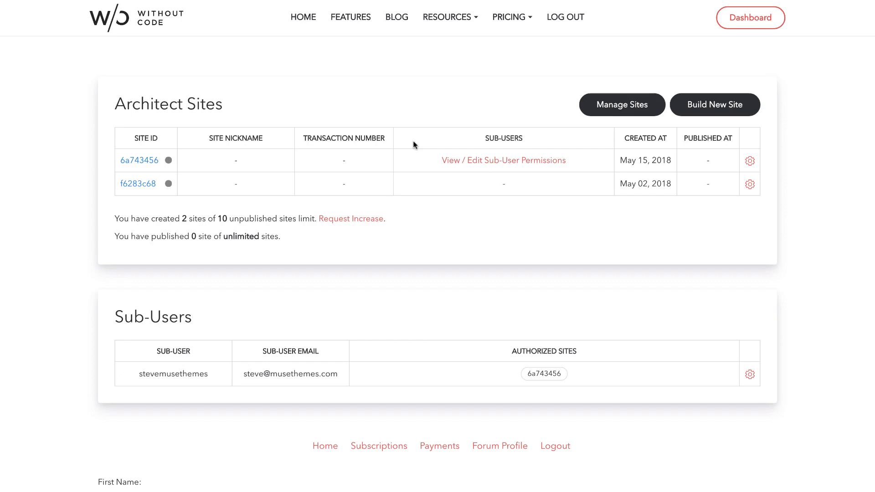
{"action": "left_click", "coordinate": [515, 162]}
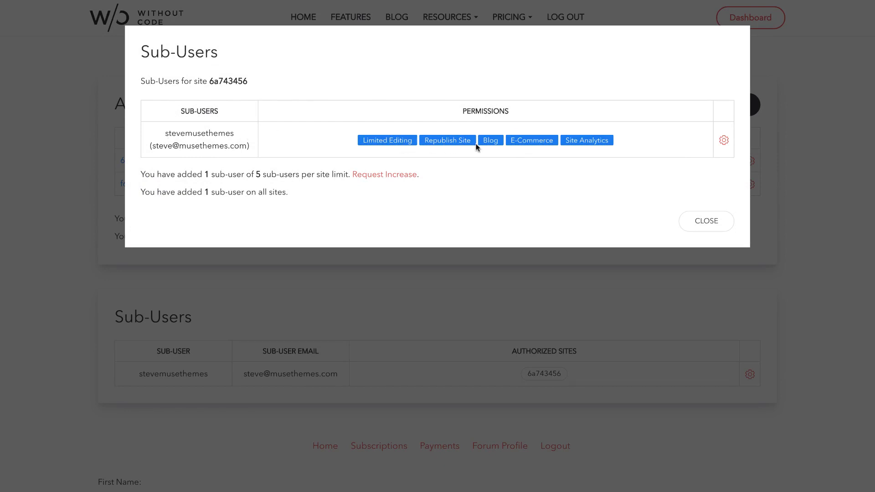
{"action": "left_click", "coordinate": [723, 141]}
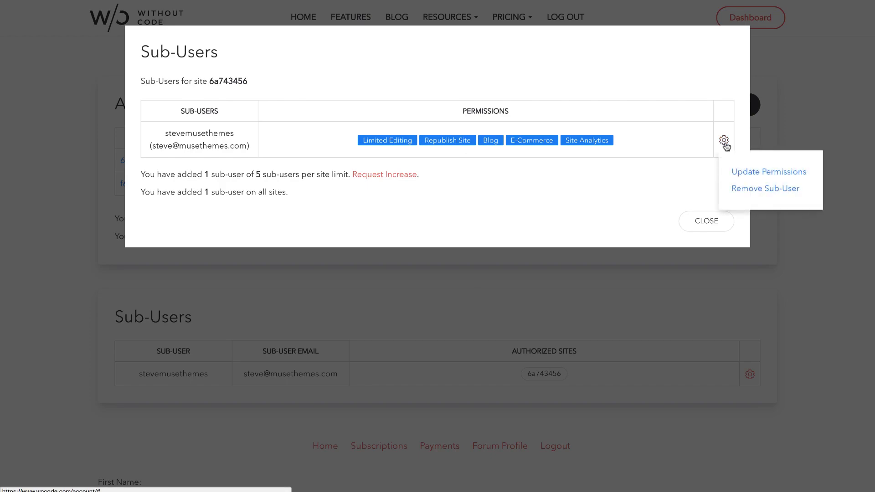
{"action": "left_click", "coordinate": [742, 173]}
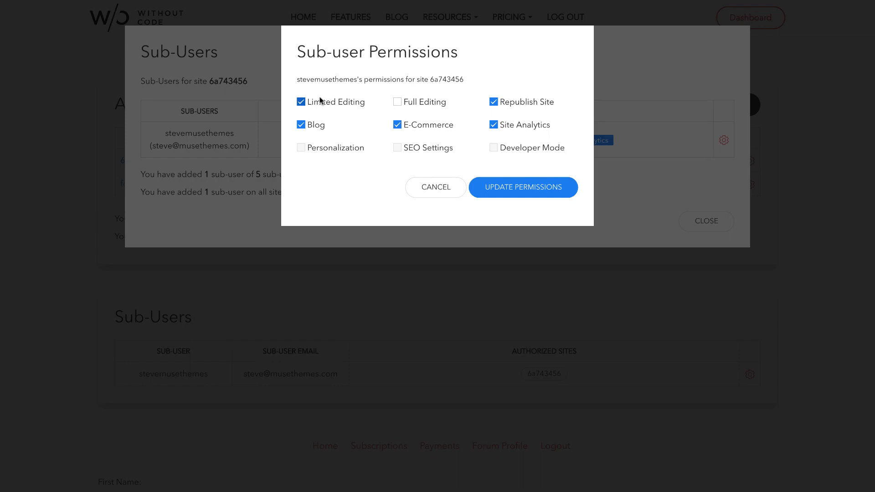
Keep Limited Editing, Republish Site and Site Analytics, revoke Blog and E-Commerce, and save
{"action": "left_click", "coordinate": [301, 102]}
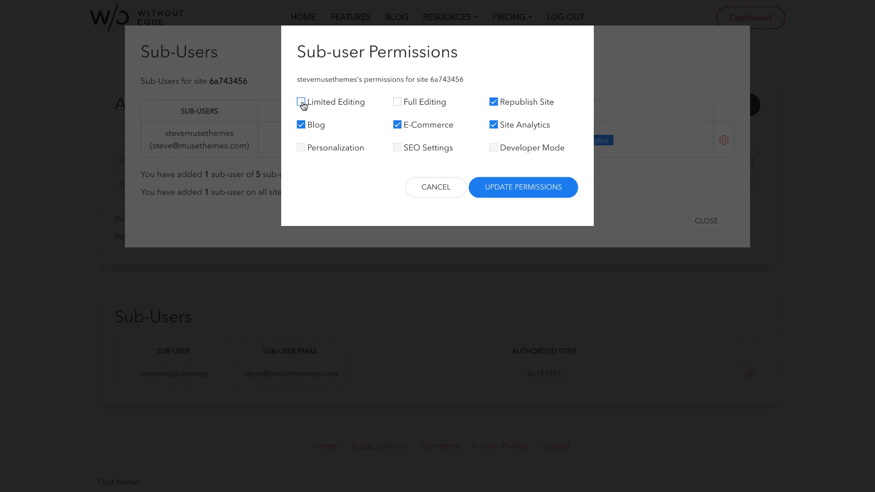
{"action": "left_click", "coordinate": [397, 103]}
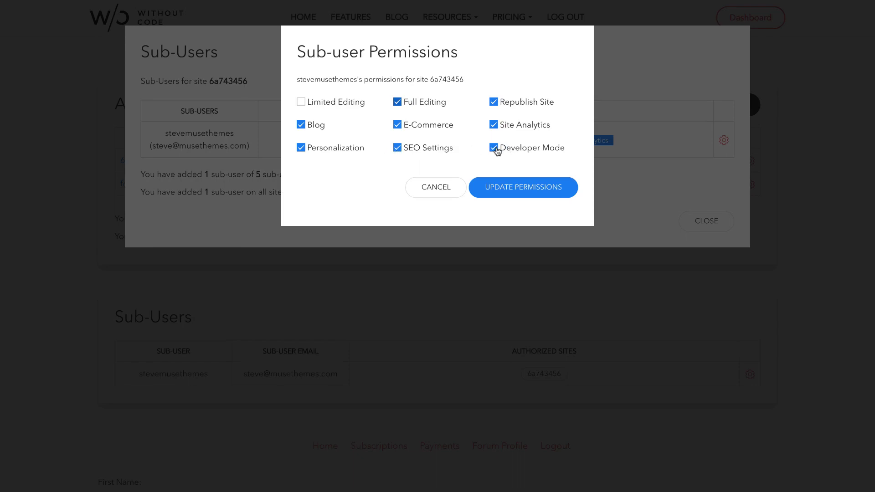
{"action": "left_click", "coordinate": [301, 102]}
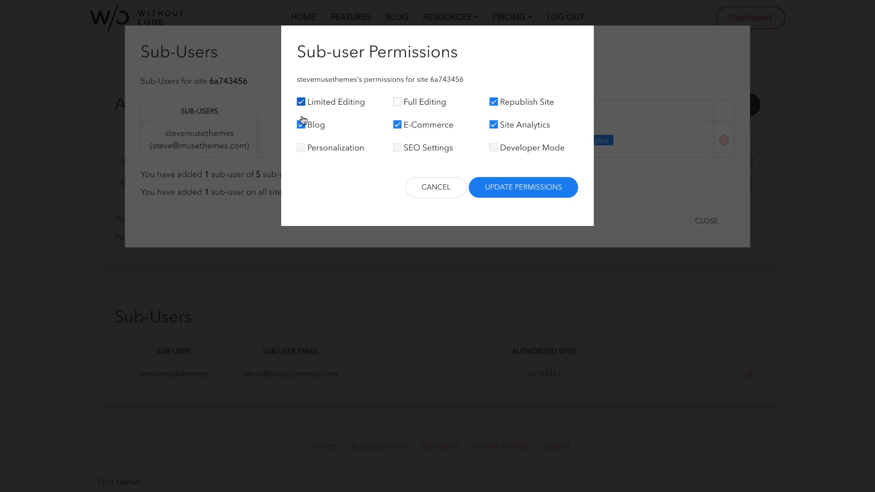
{"action": "left_click", "coordinate": [302, 125]}
{"action": "left_click", "coordinate": [397, 127]}
{"action": "left_click", "coordinate": [518, 189]}
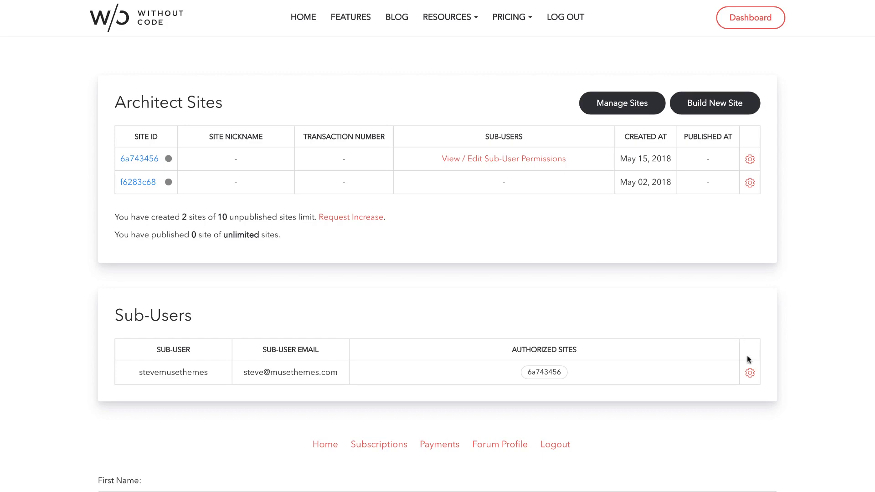
Send the sub-user's access link again and open it to the prefilled login page
{"action": "left_click", "coordinate": [750, 374]}
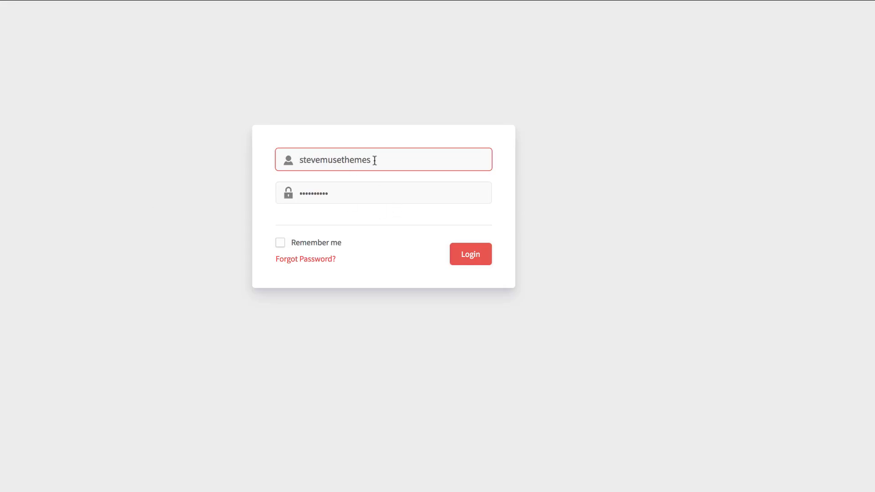
{"action": "left_click", "coordinate": [299, 161]}
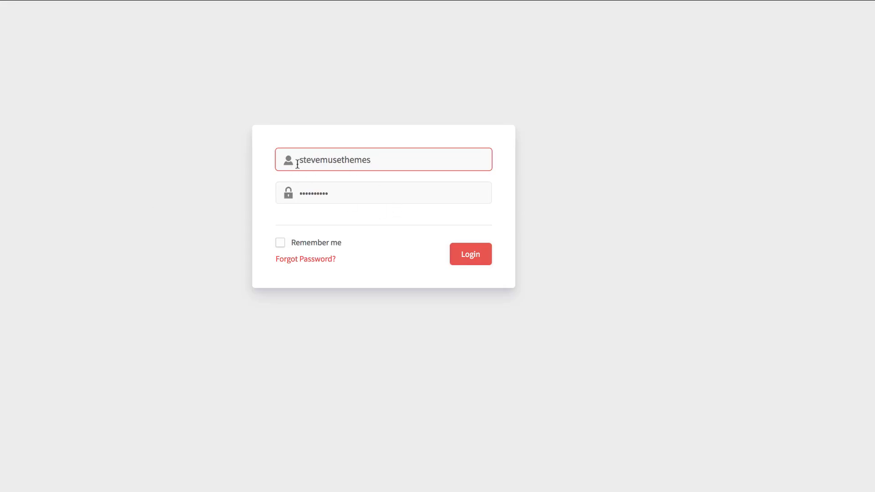